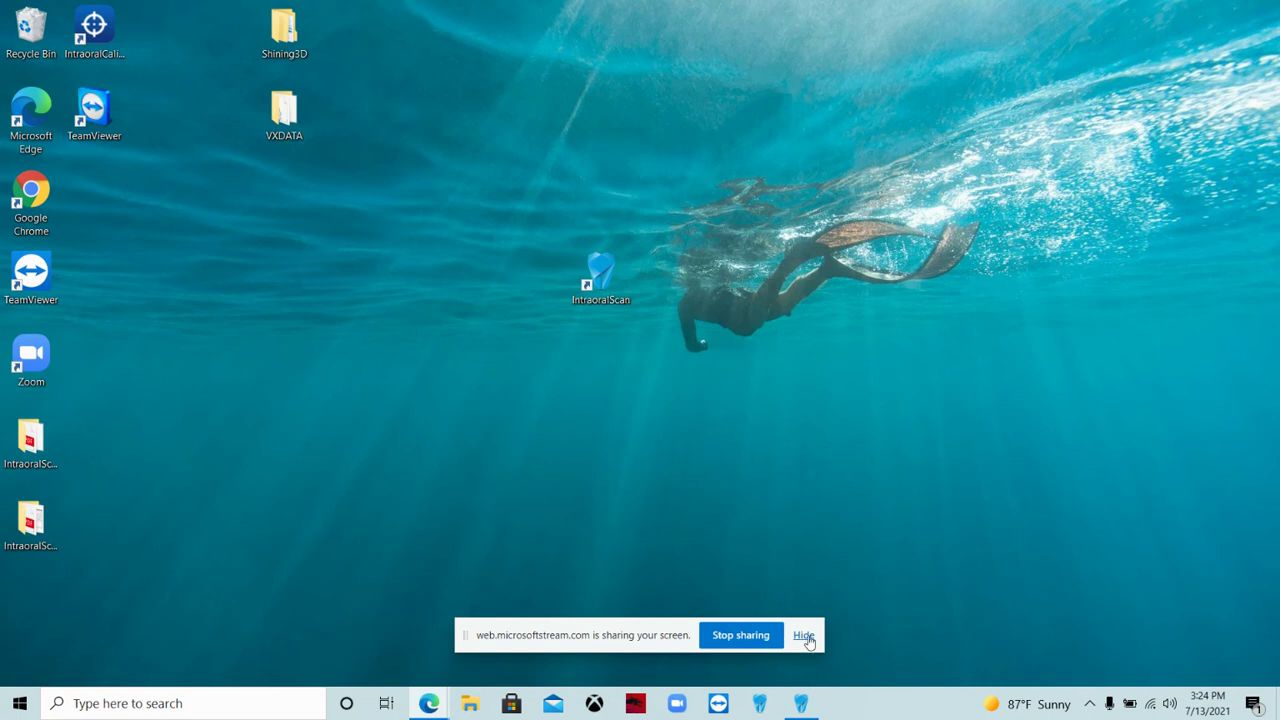
- Hide the browser's screen-sharing notice at the bottom of the desktop
click(804, 636)
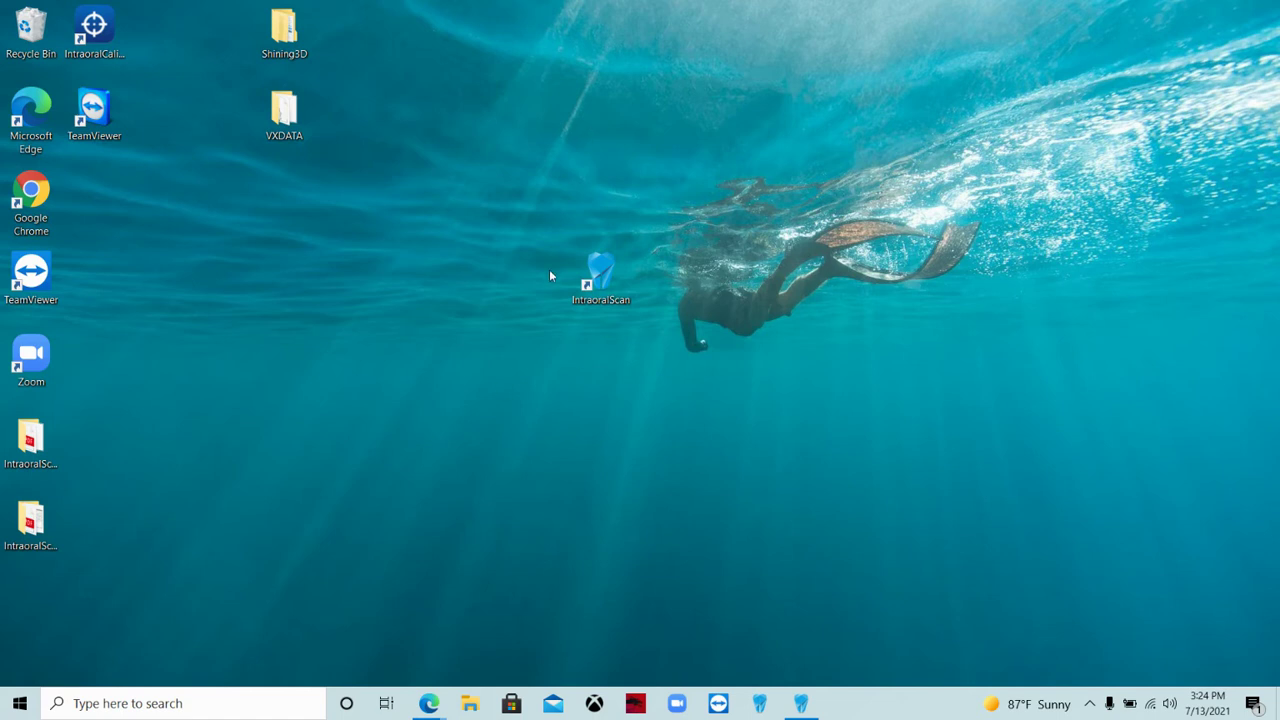
- Launch IntraoralScan from its desktop shortcut
double_click(600, 276)
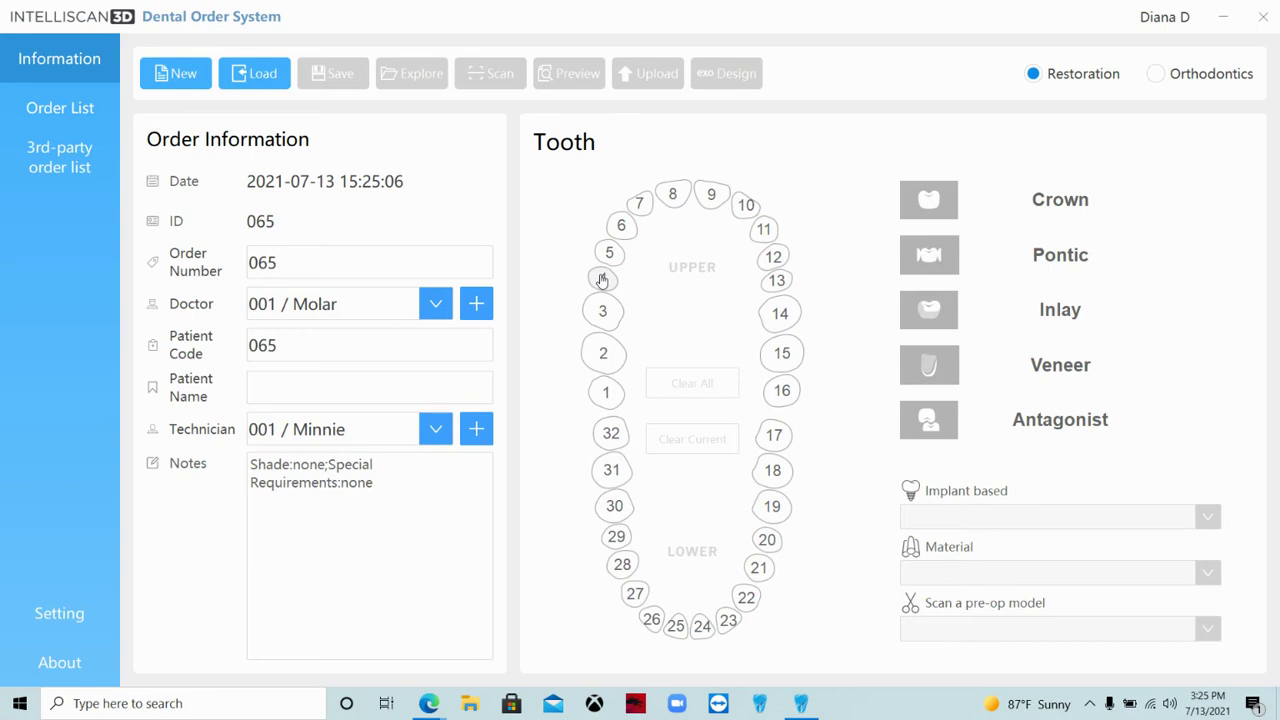
- Enter the patient's name in the Patient Name field of order 065
click(365, 388)
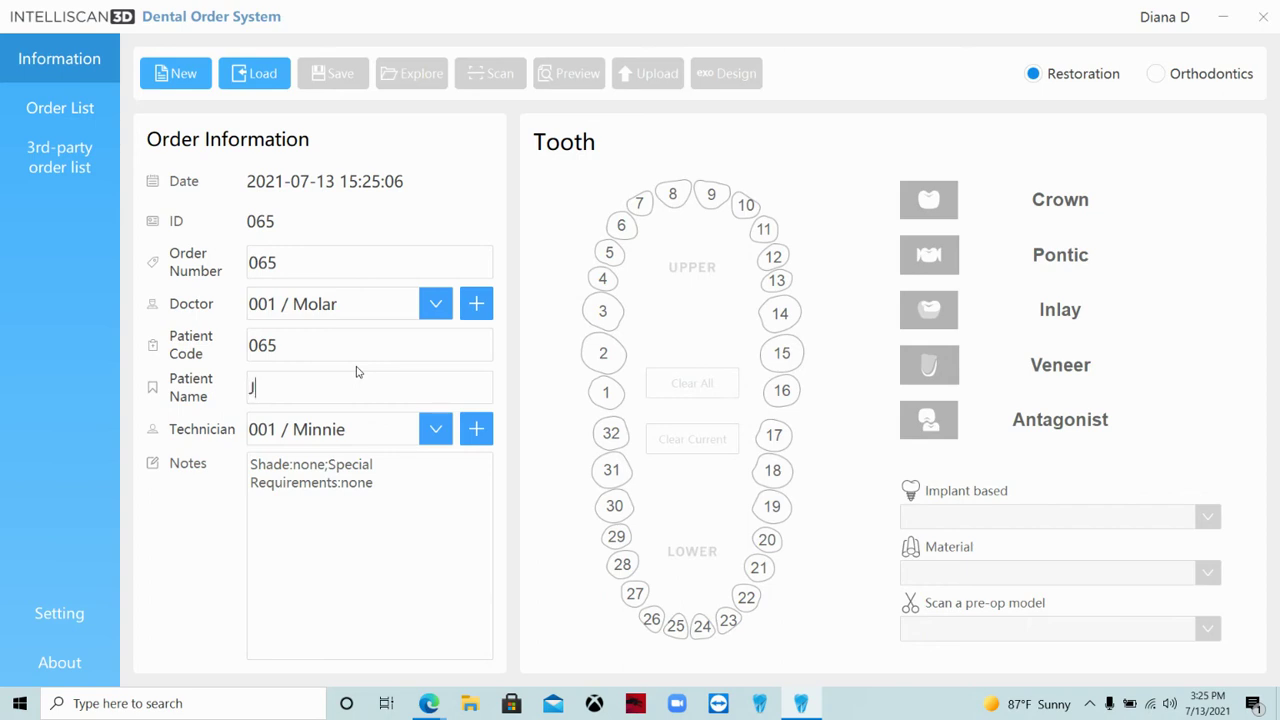
text(hnDoes)
click(1157, 76)
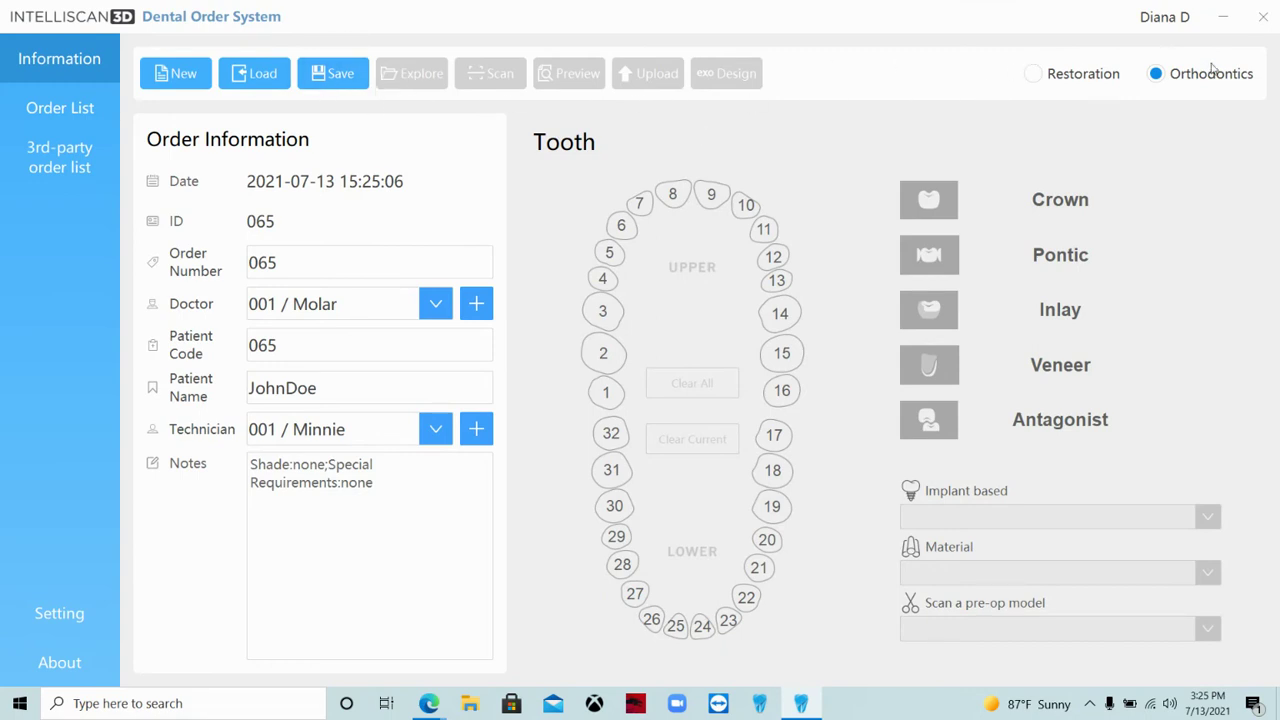
click(1039, 84)
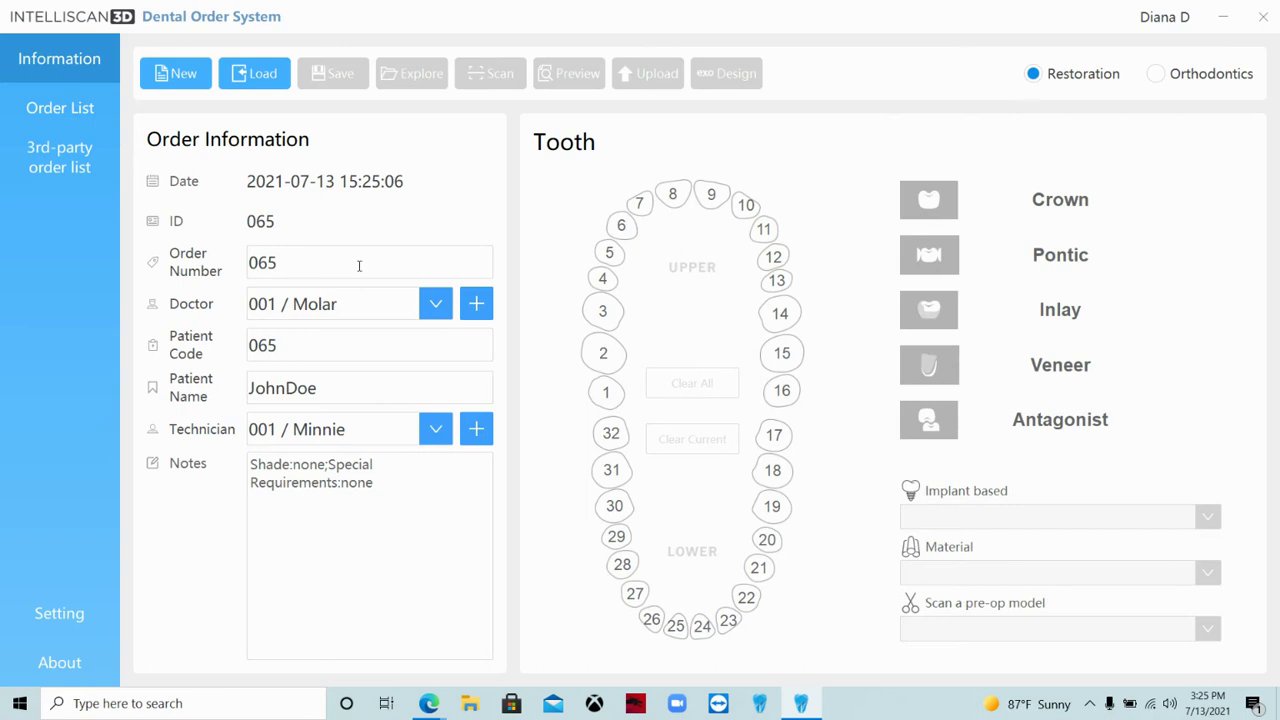
- Prescribe a crown, not a pontic, on tooth 30 in Acrylic/PMMA, and save order 065
click(614, 508)
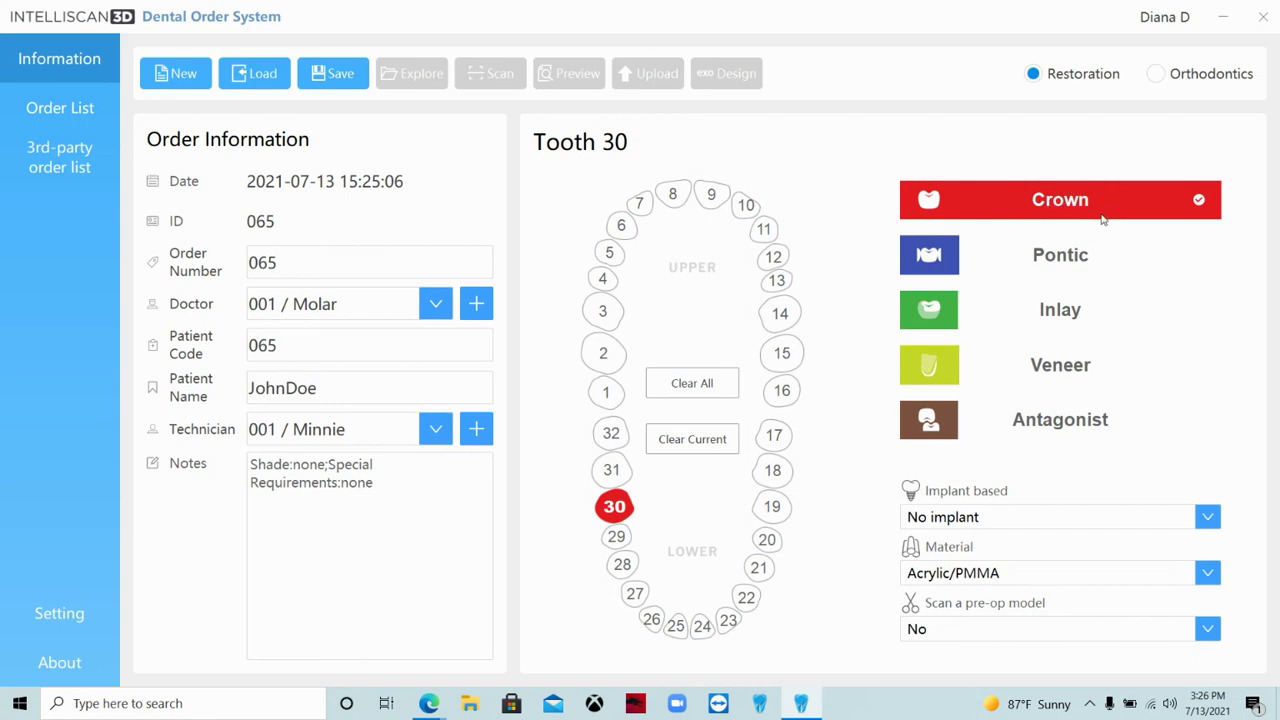
click(1060, 268)
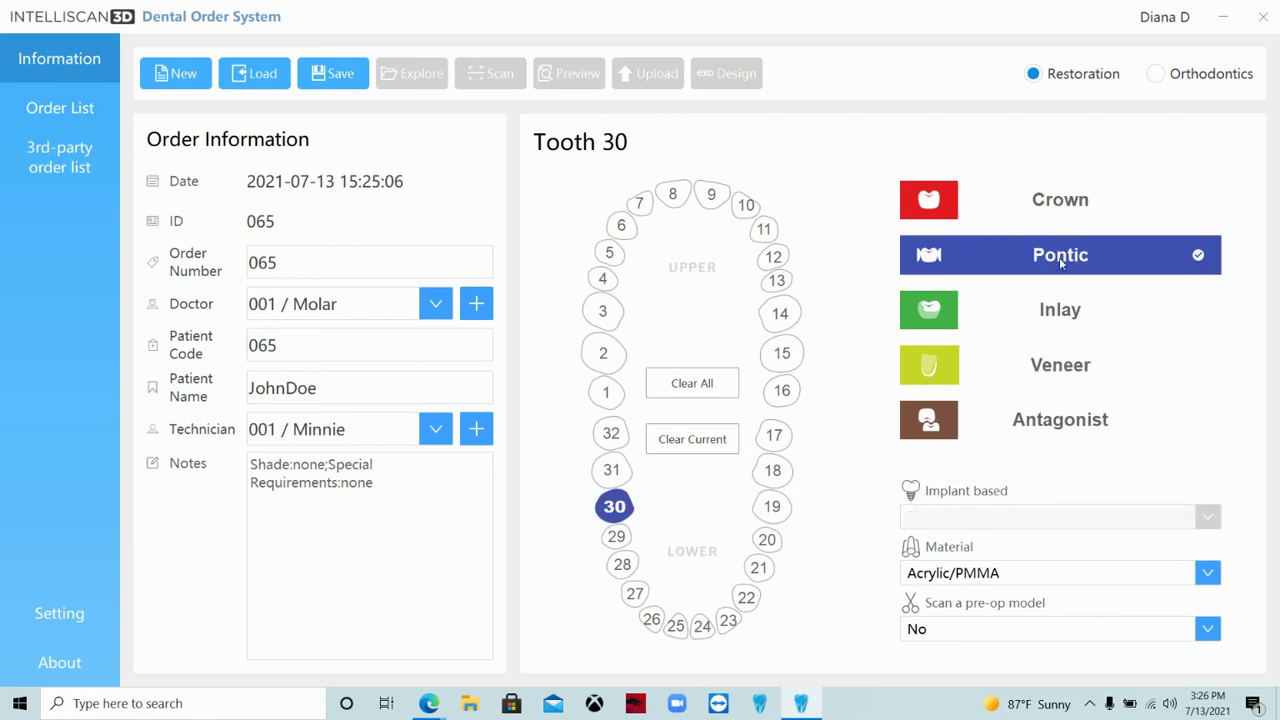
click(1053, 195)
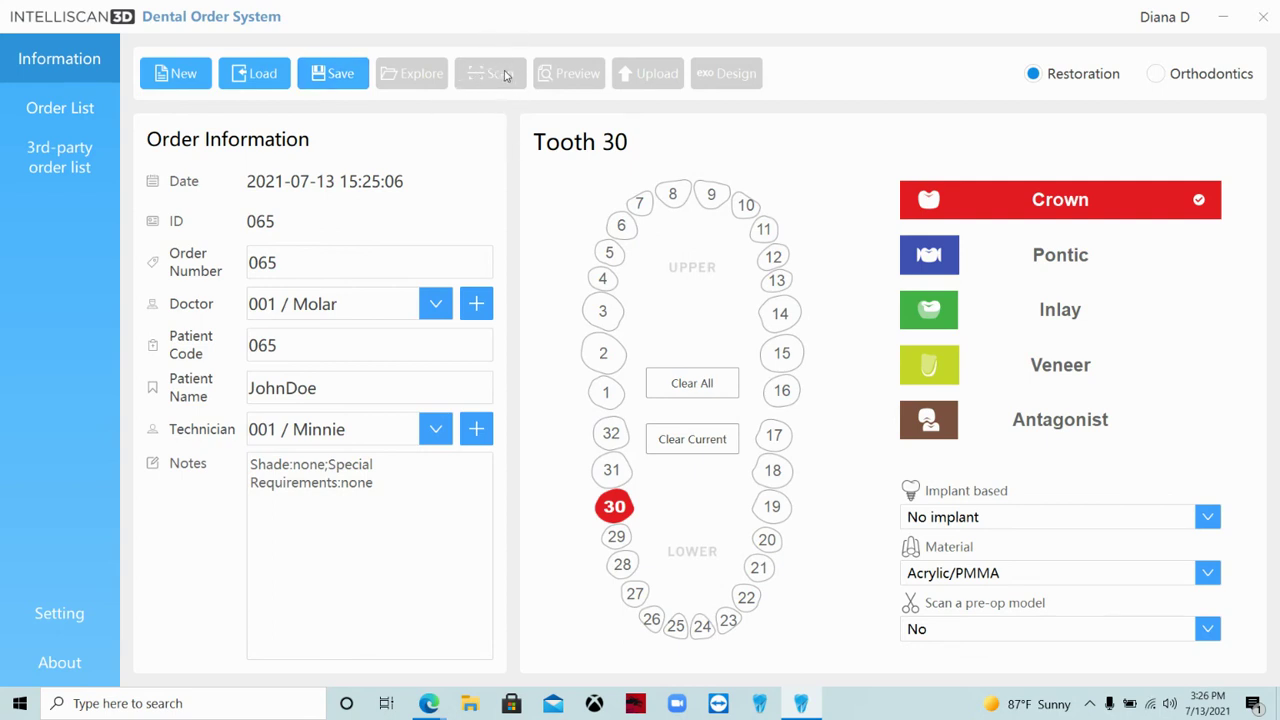
click(340, 78)
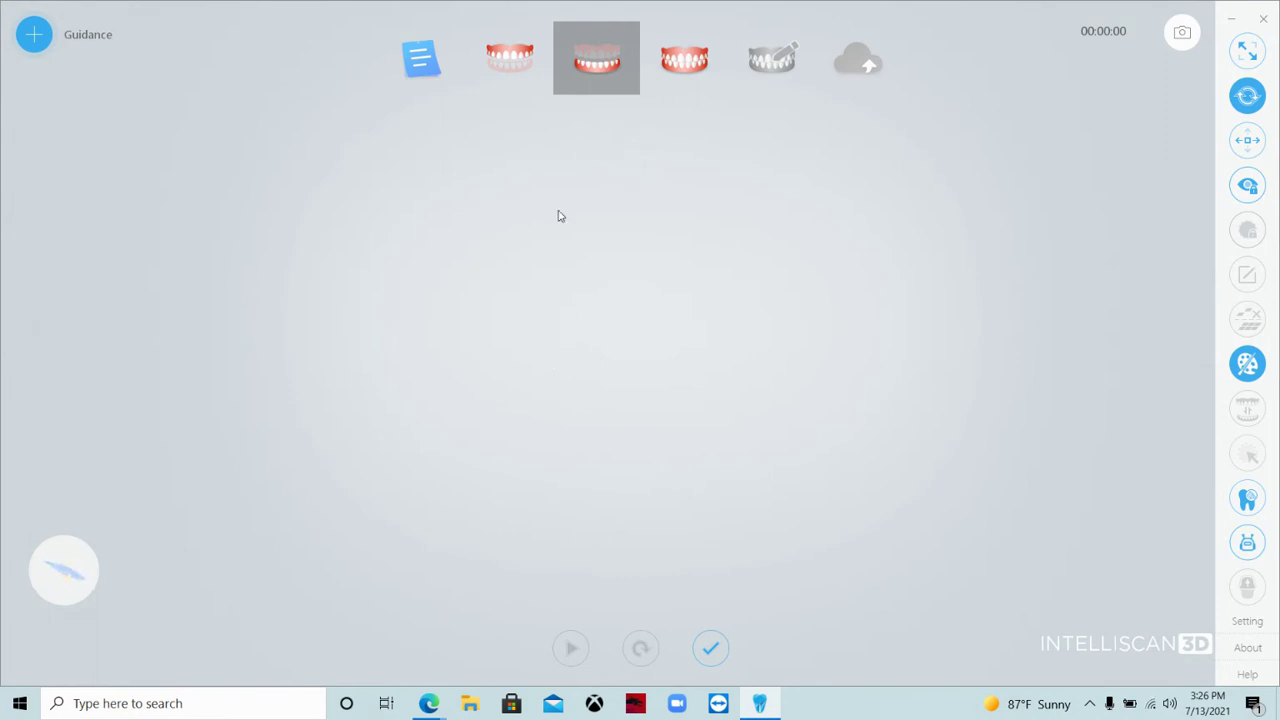
- Toggle to the upper-jaw step and back to the lower-jaw scan step
click(510, 60)
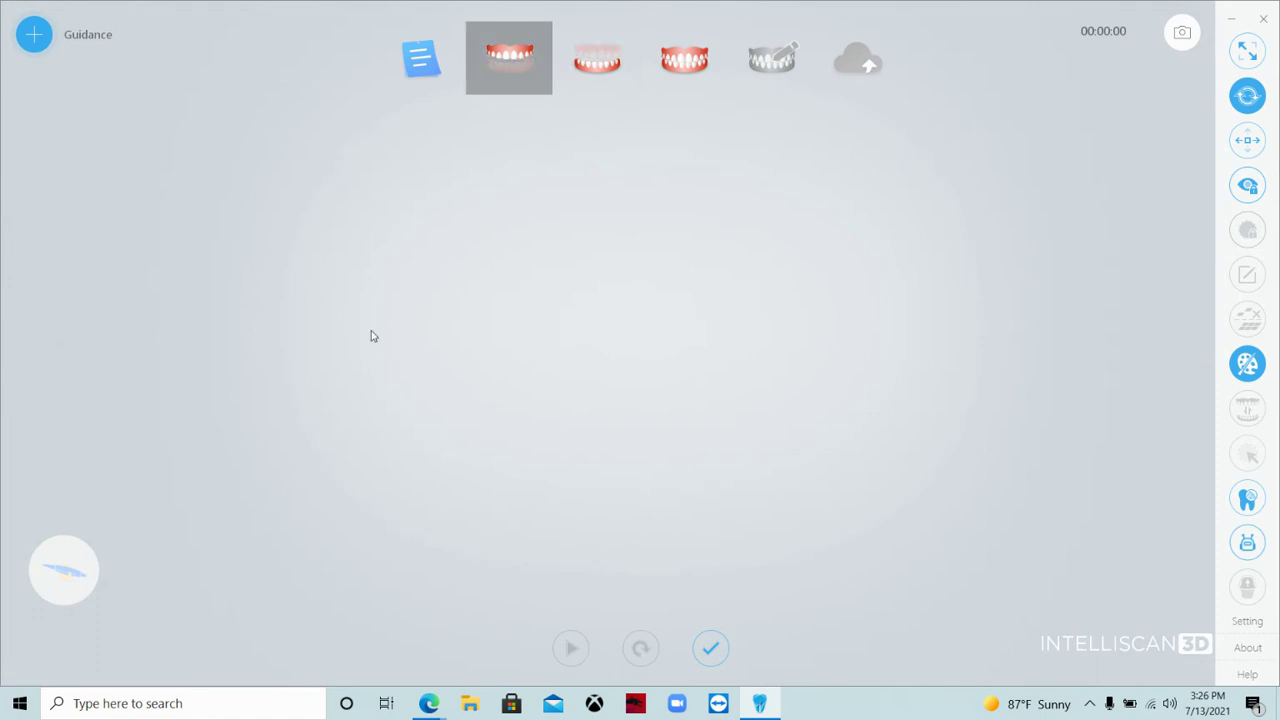
click(598, 60)
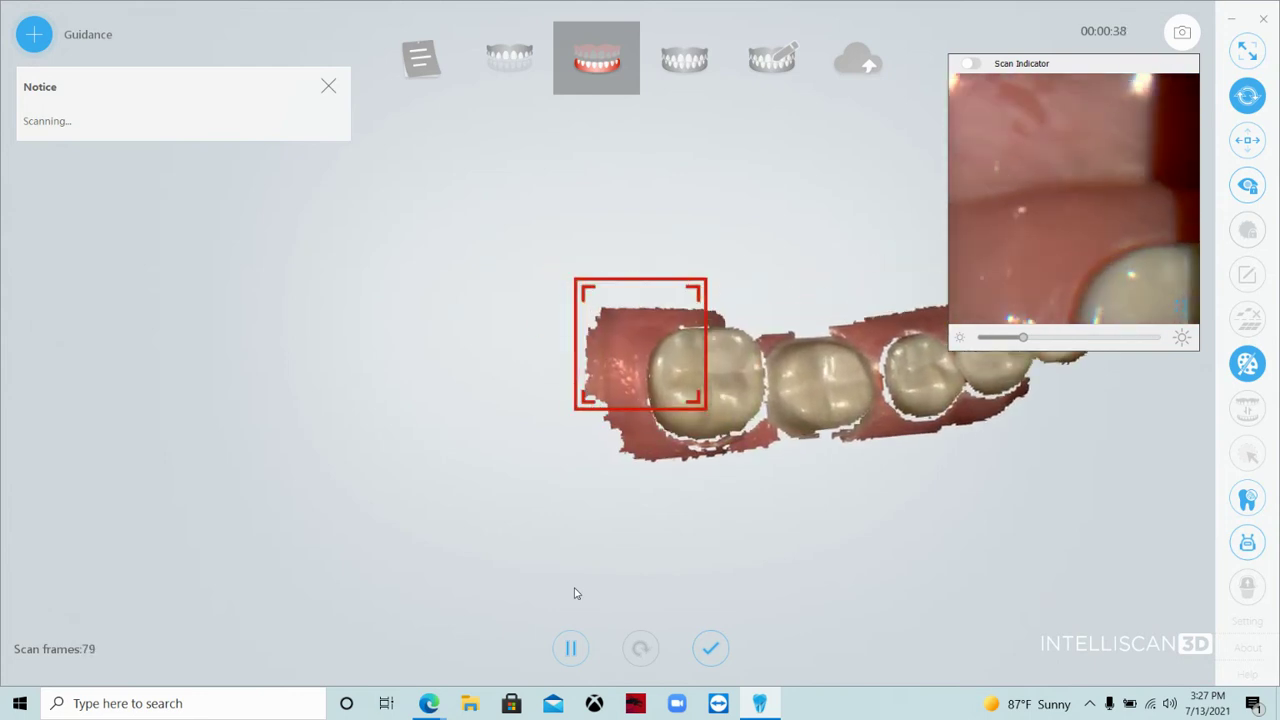
- Turn the speaker volume down to 21, then pause the lower-arch scan for optimizing
click(1169, 703)
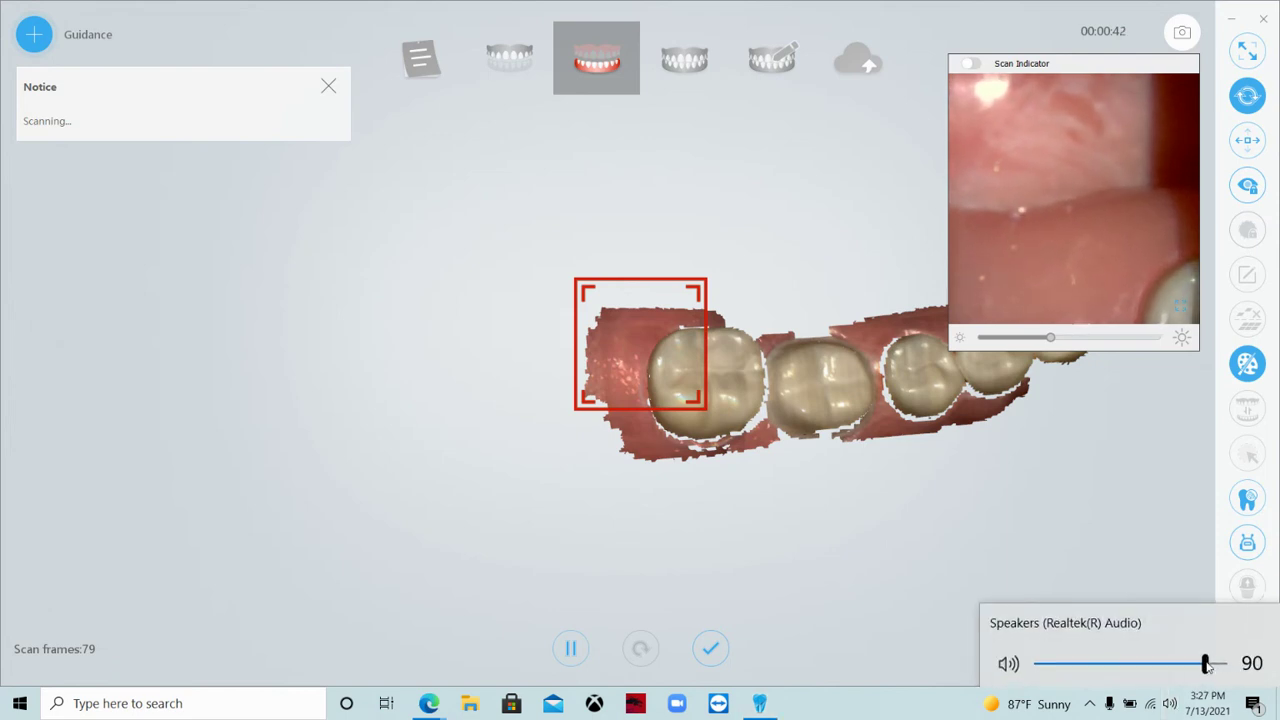
scroll(1150, 686, down, 16)
scroll(1145, 689, down, 18)
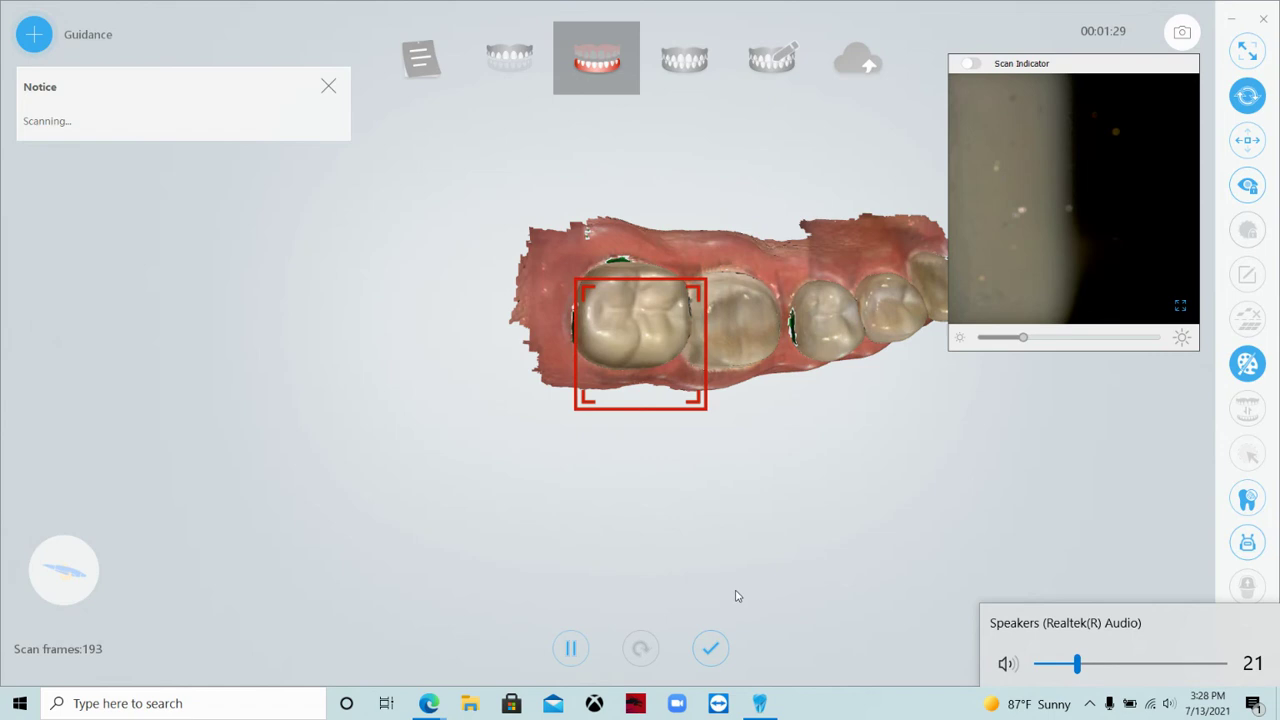
click(571, 649)
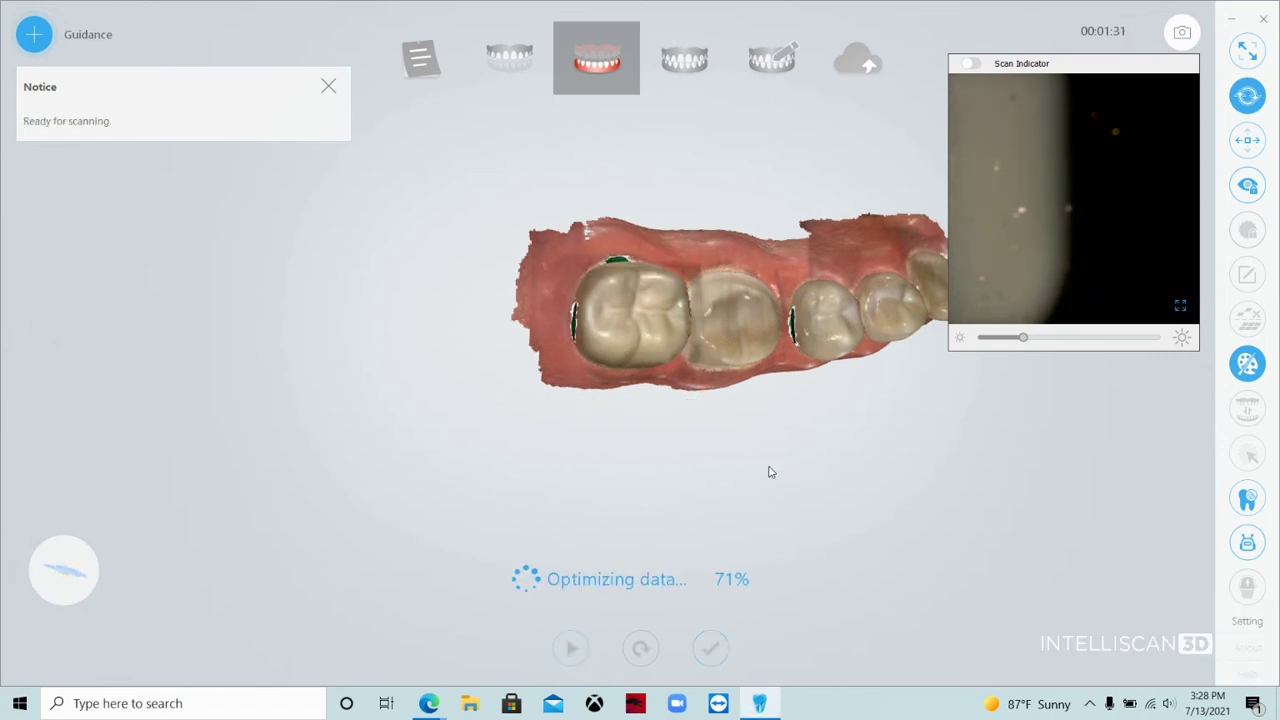
- Rotate the optimized lower-arch model to inspect it from the side, then return to the occlusal view
drag(815, 355, 681, 156)
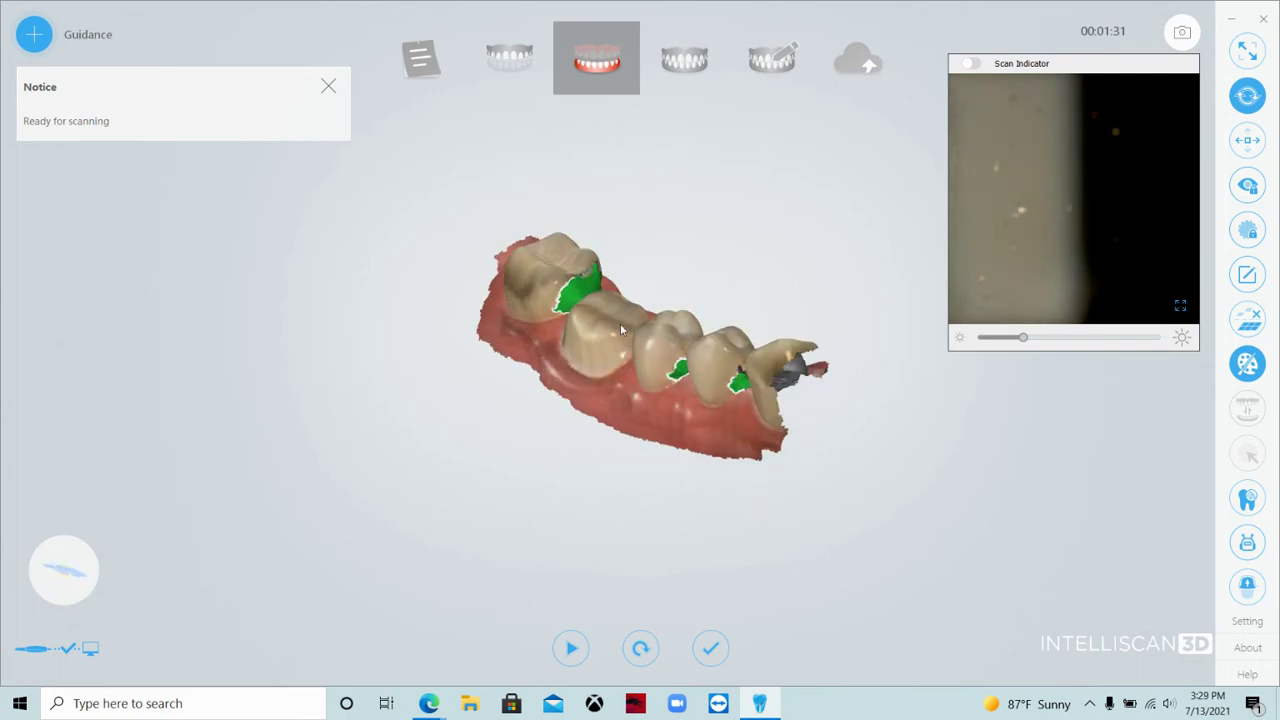
drag(618, 328, 709, 380)
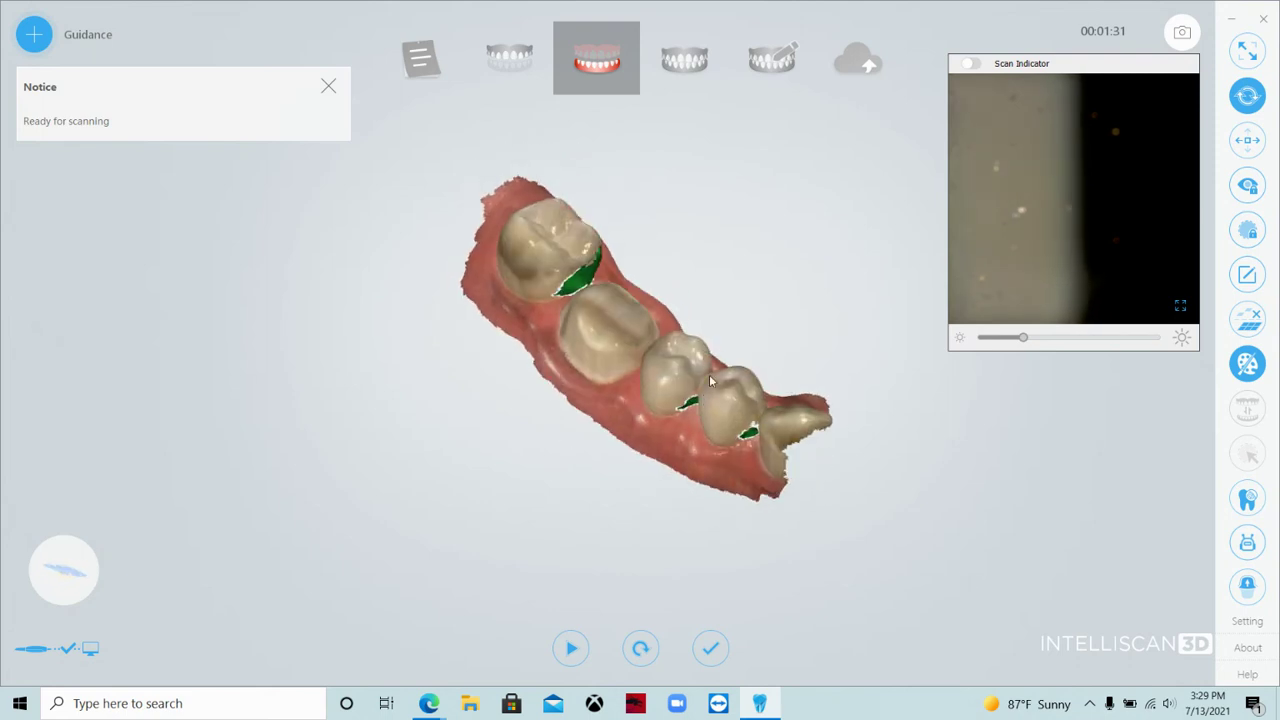
- Resume lower-arch scanning and finish it at 258 frames
click(570, 651)
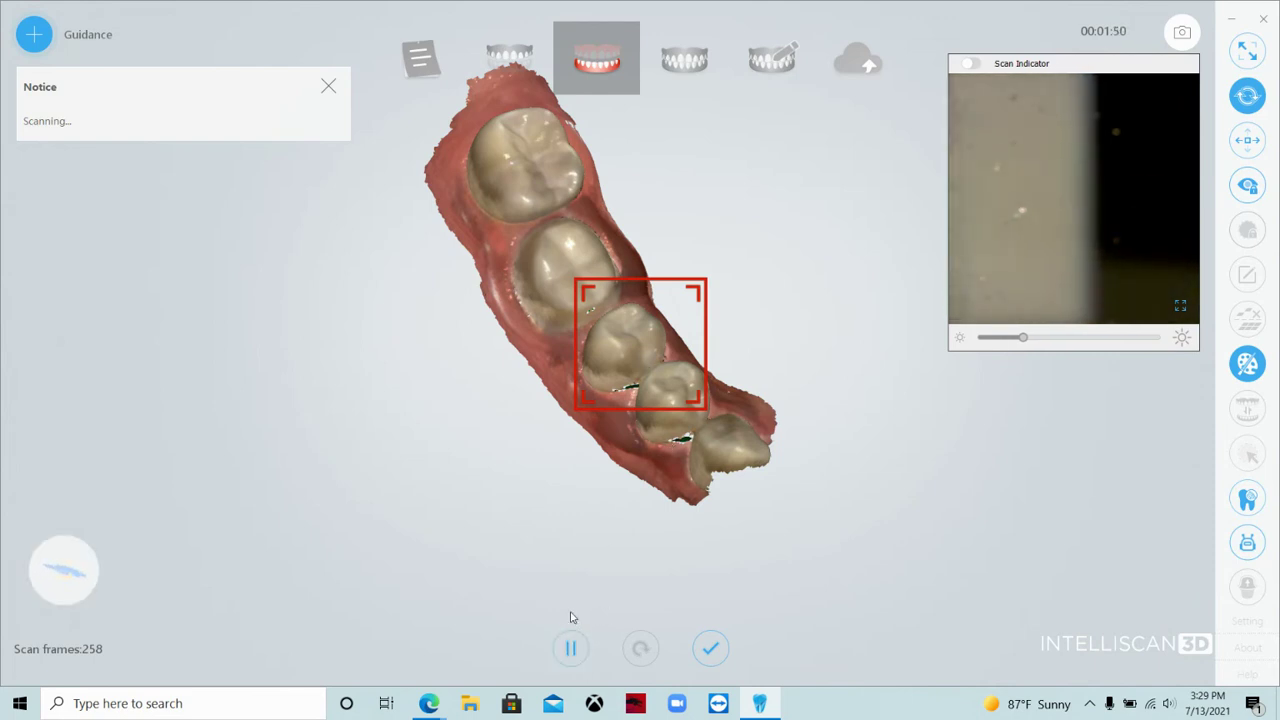
click(709, 650)
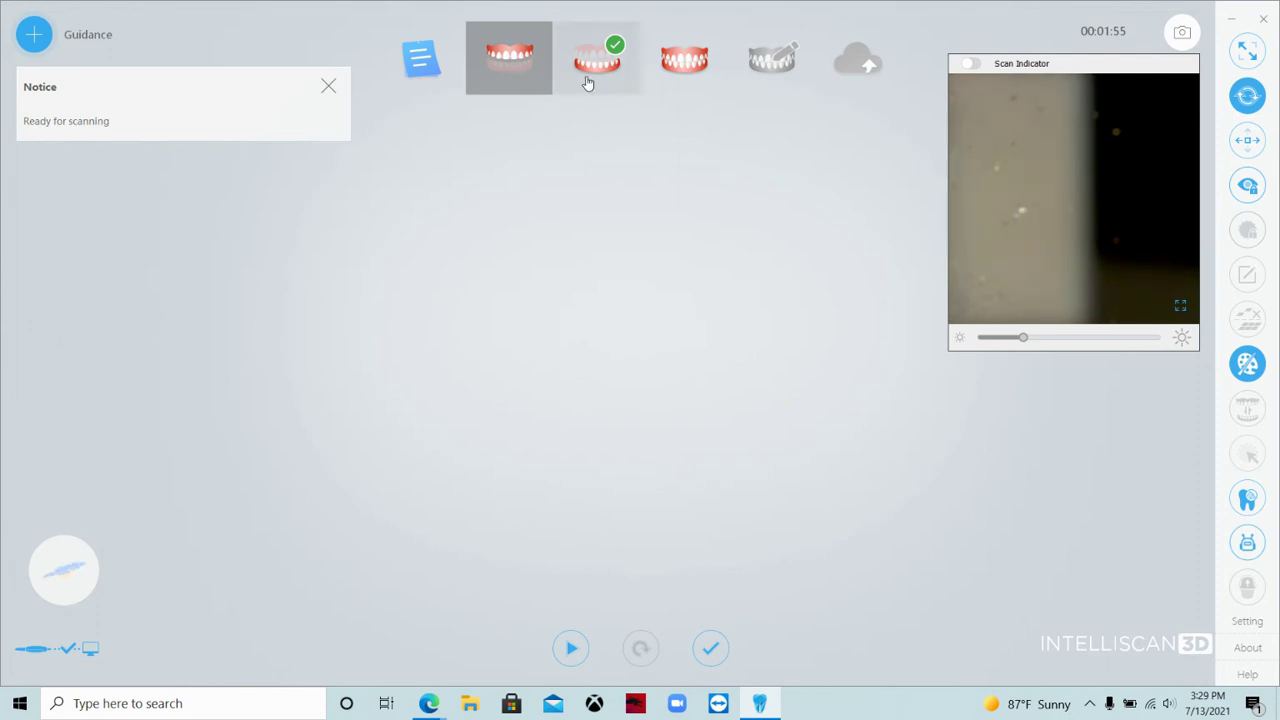
- Review the finished lower-arch scan, then switch to the upper jaw and start scanning it
click(599, 75)
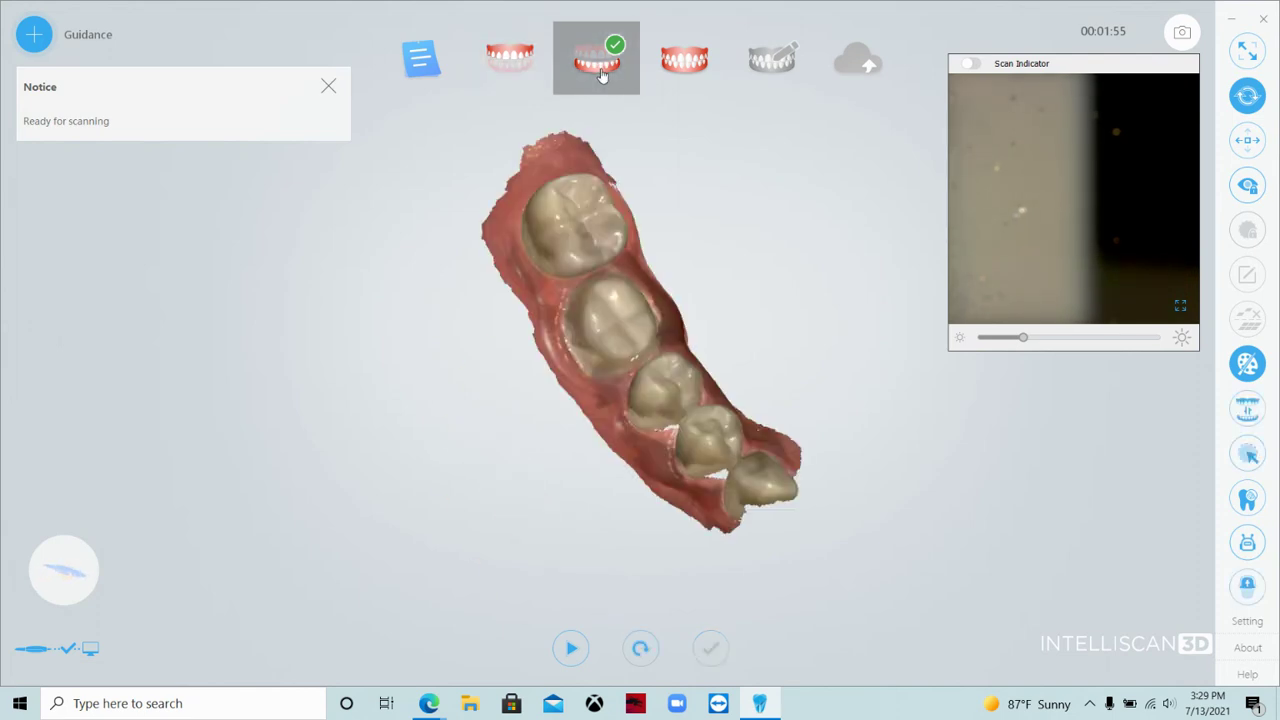
click(514, 68)
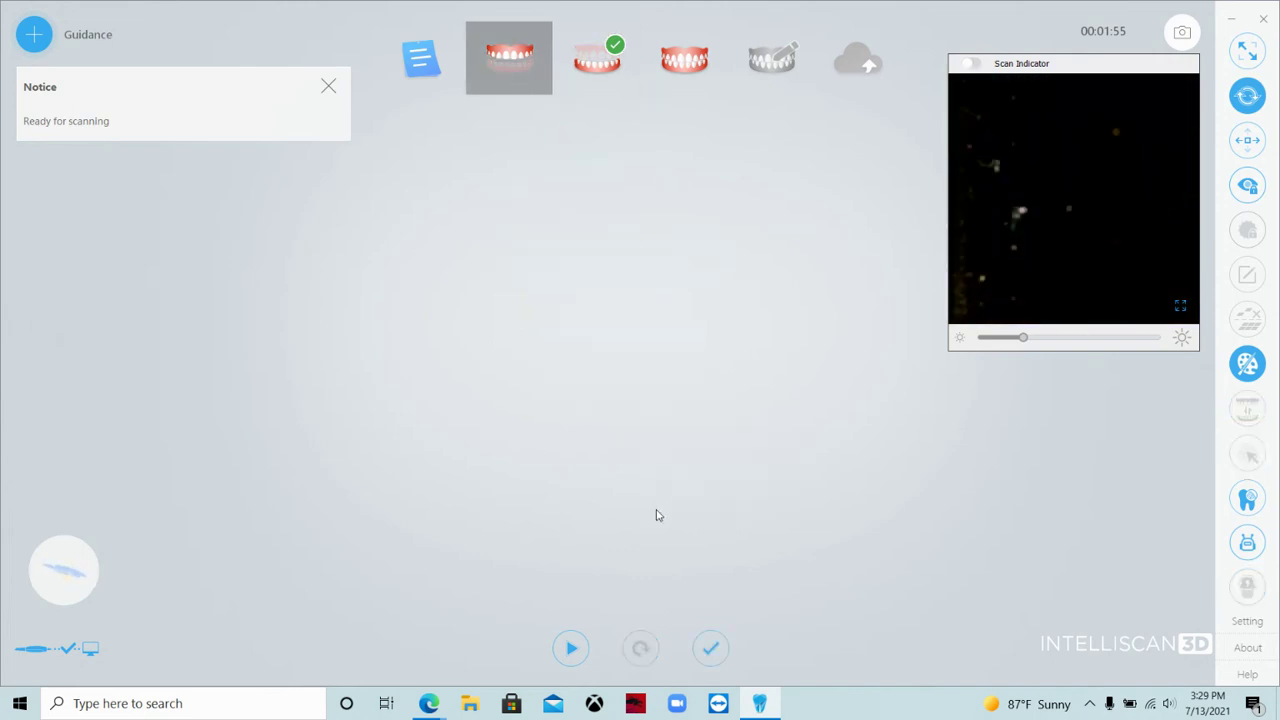
click(571, 648)
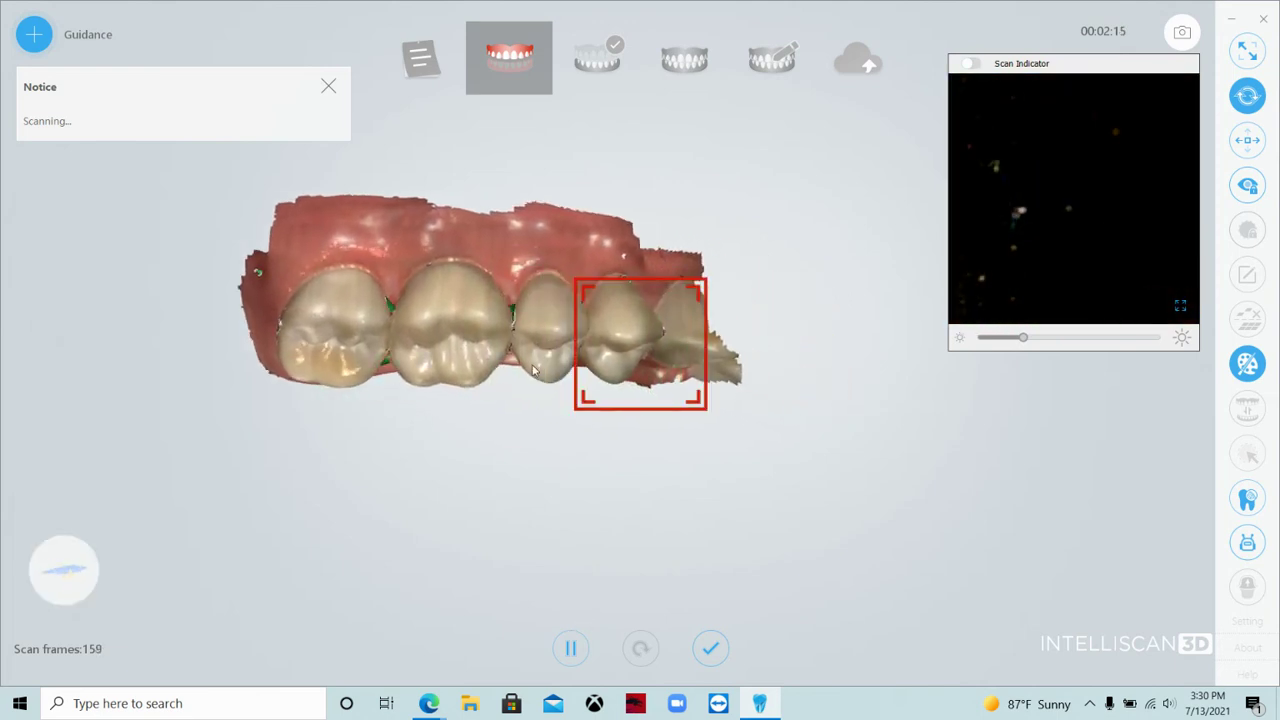
- Tilt the upper-arch model to check coverage, then finish the scan at 159 frames
drag(543, 358, 490, 431)
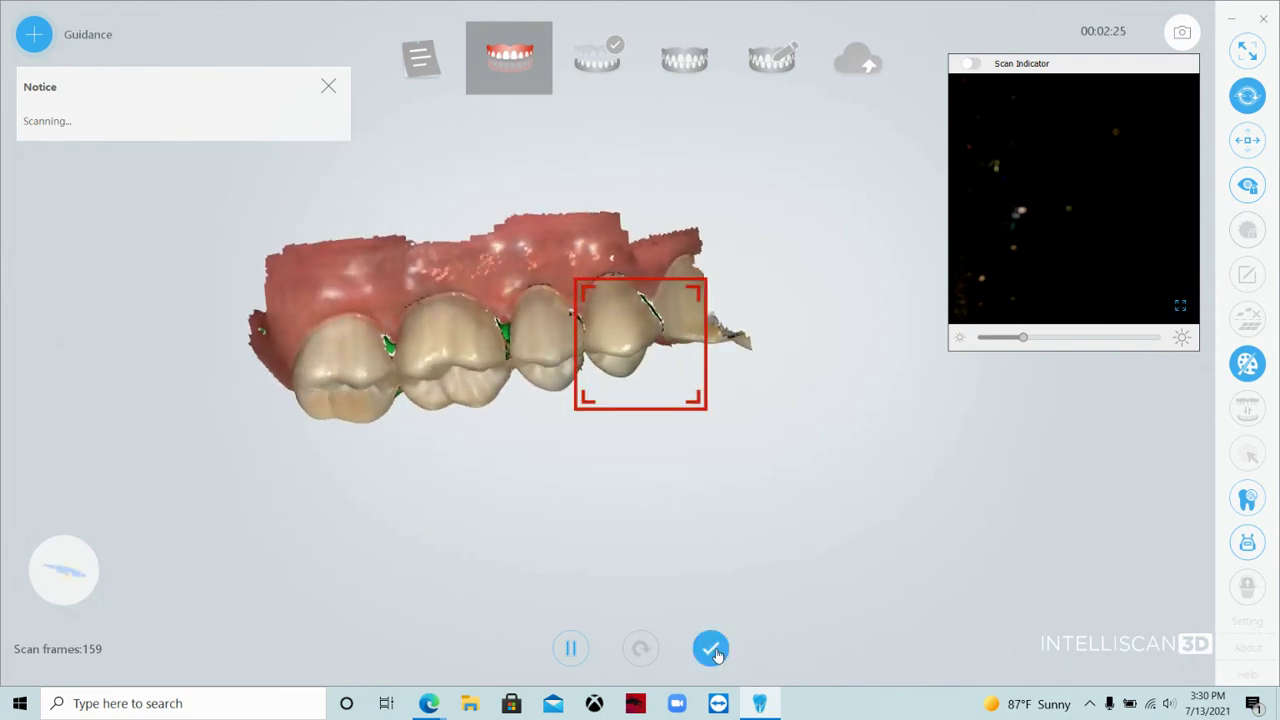
click(711, 650)
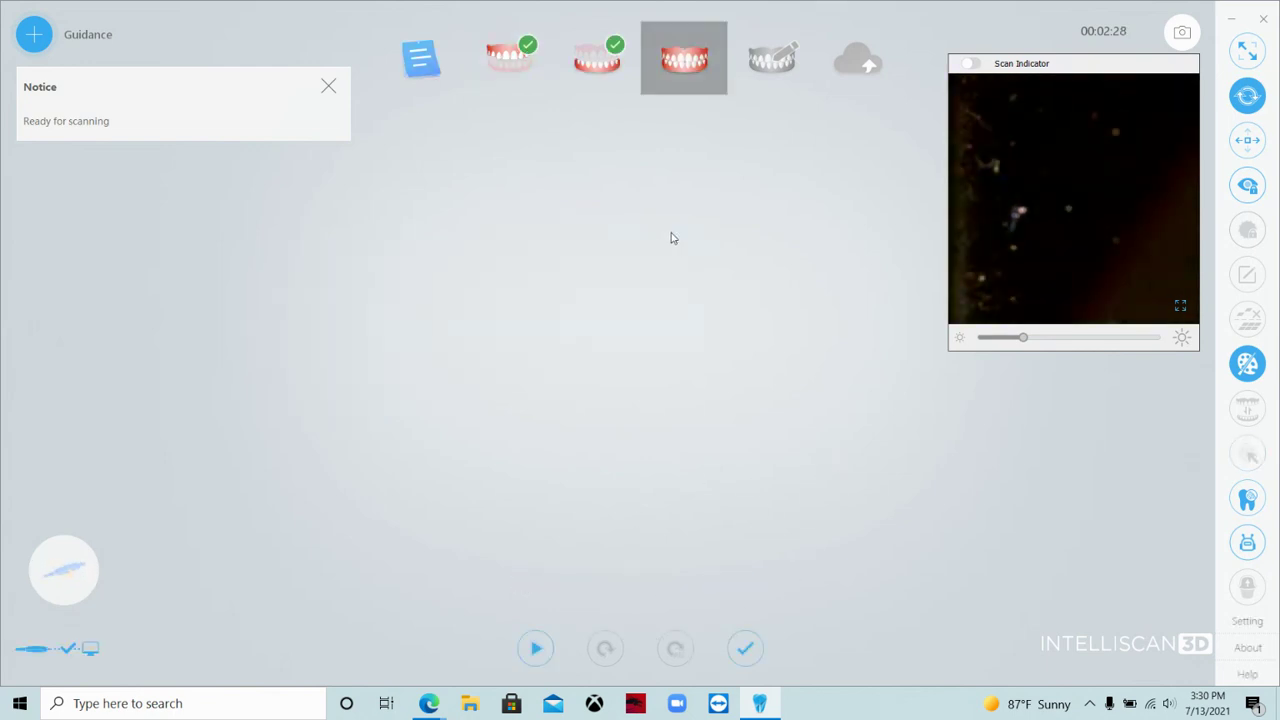
- Scan the bite registration, then stop at 86 frames so both jaws get matched
click(536, 650)
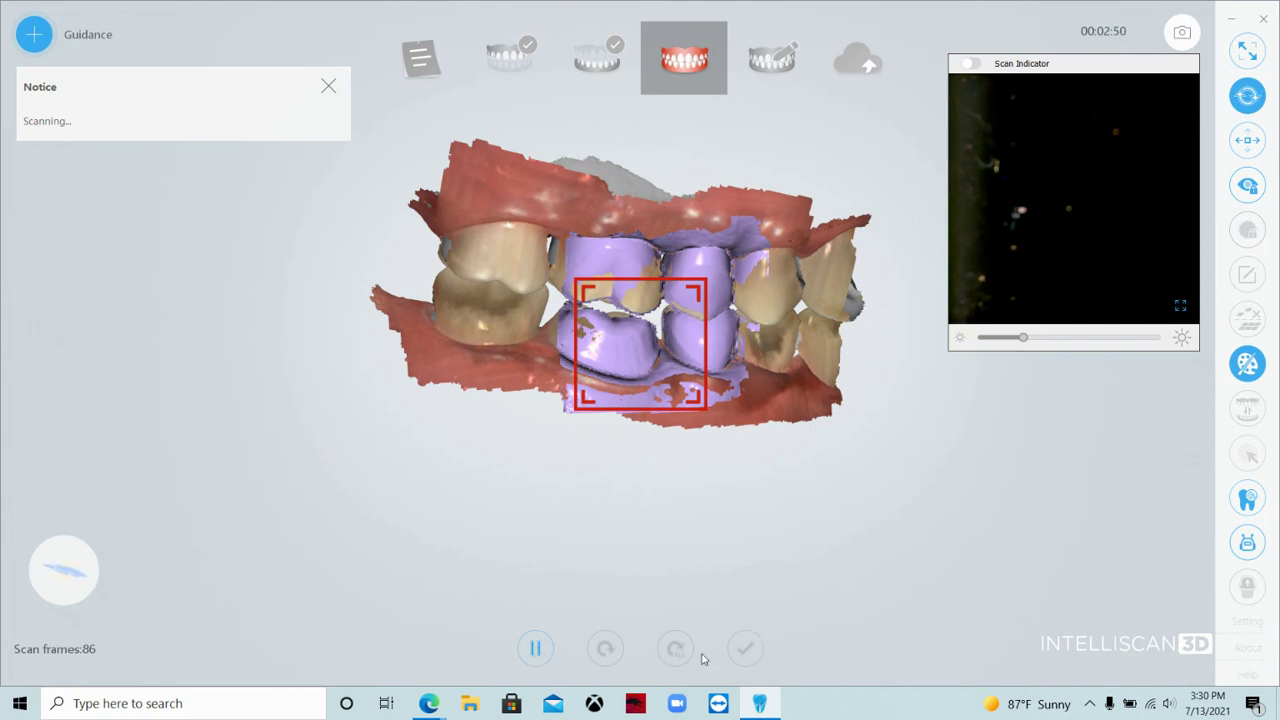
click(535, 649)
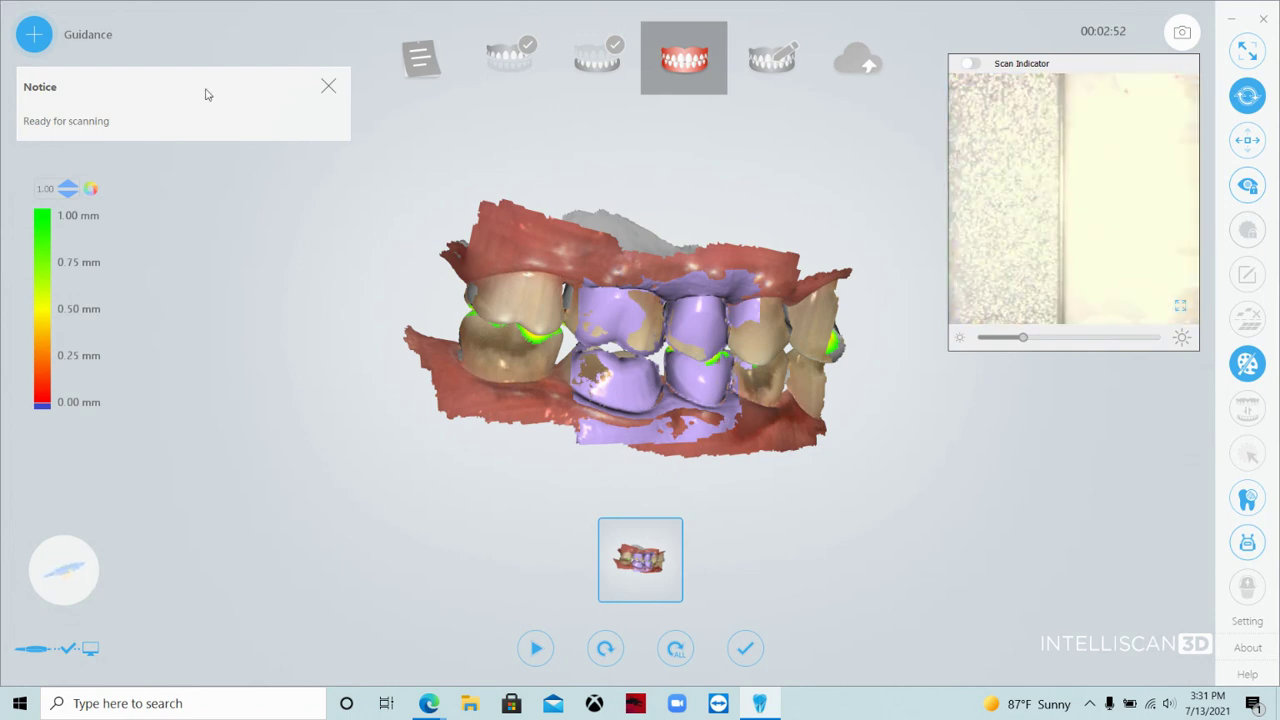
- Raise the clearance legend from 1.25 to 1.50 mm, then rotate to inspect lower occlusal contacts and the front bite
click(68, 189)
click(68, 189)
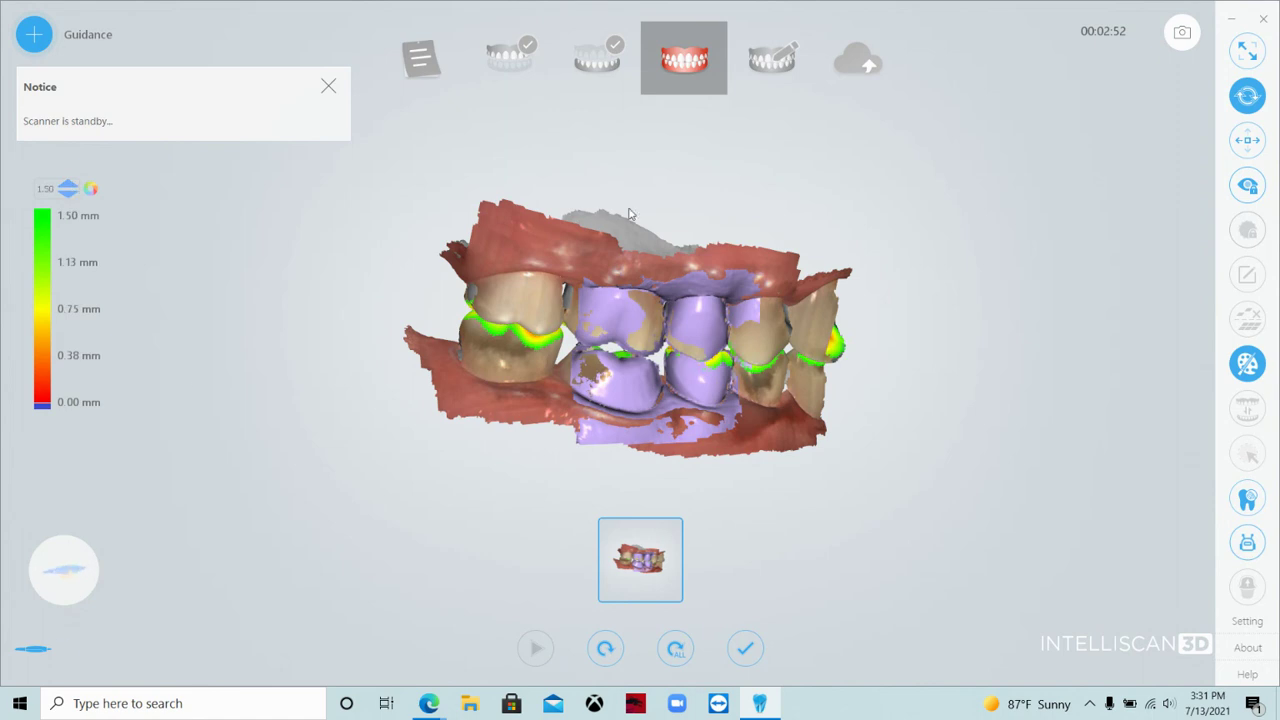
drag(698, 415, 647, 167)
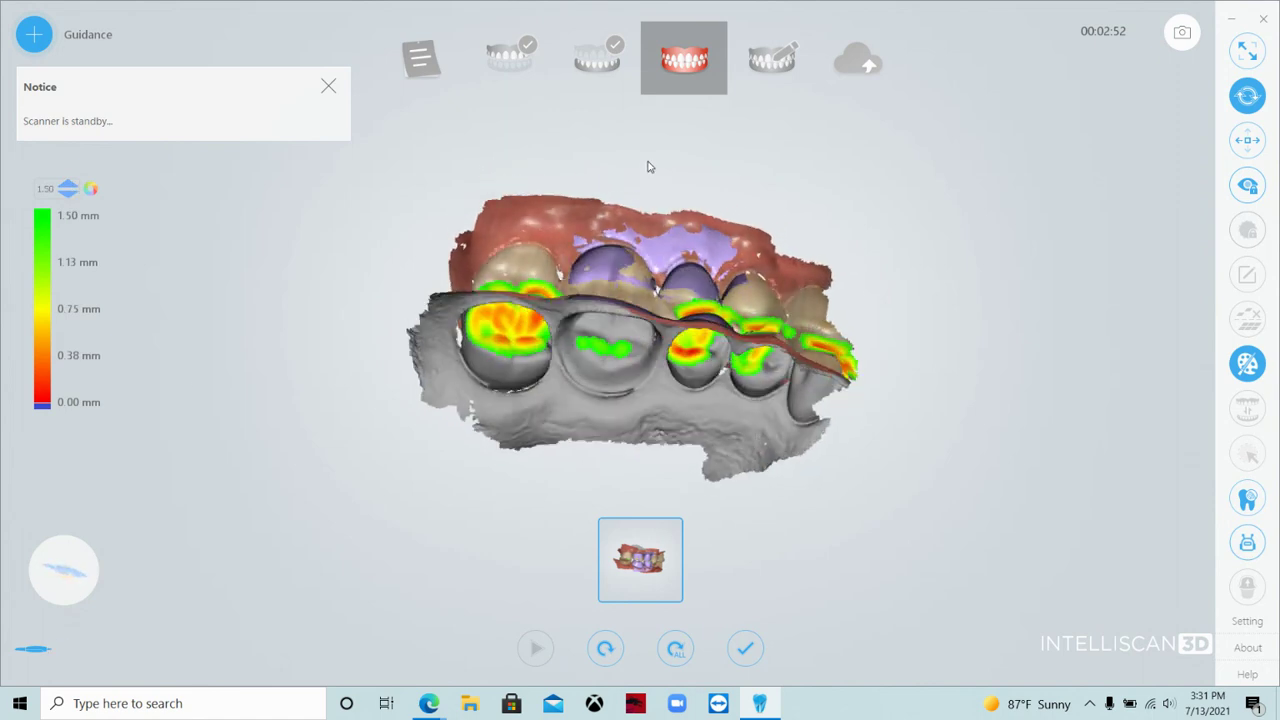
drag(691, 383, 696, 275)
drag(703, 368, 752, 371)
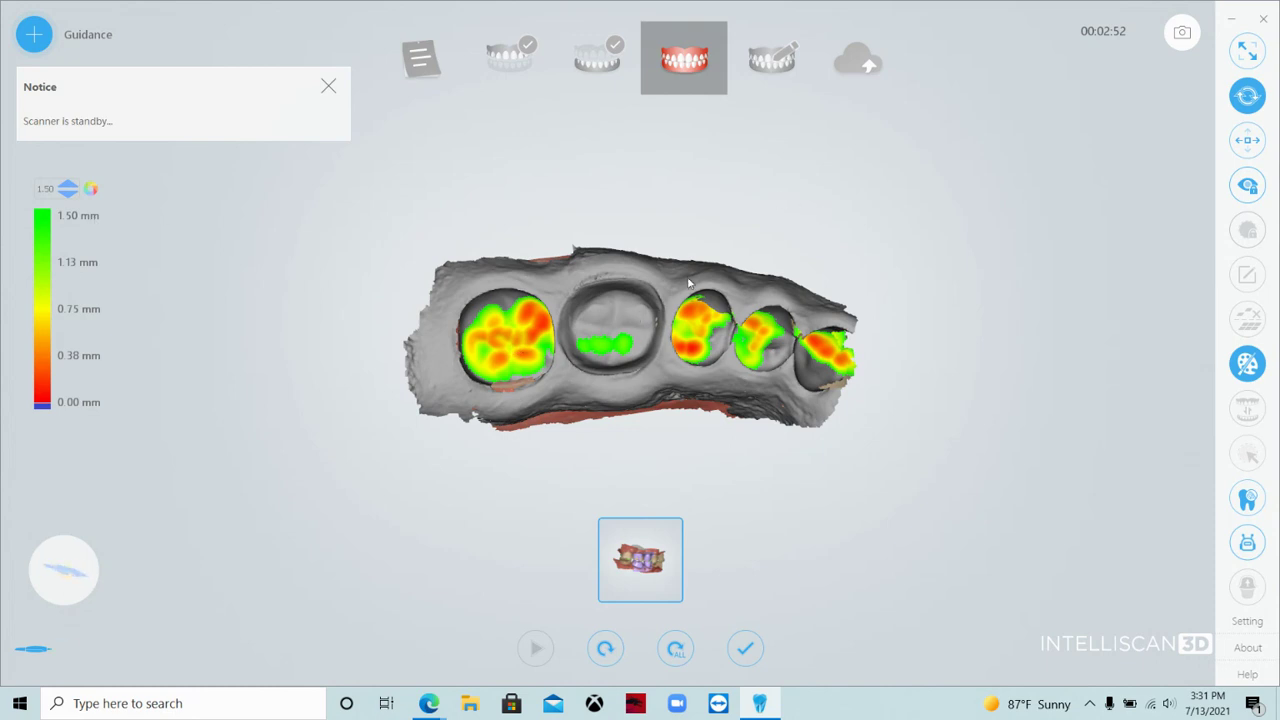
drag(688, 284, 703, 533)
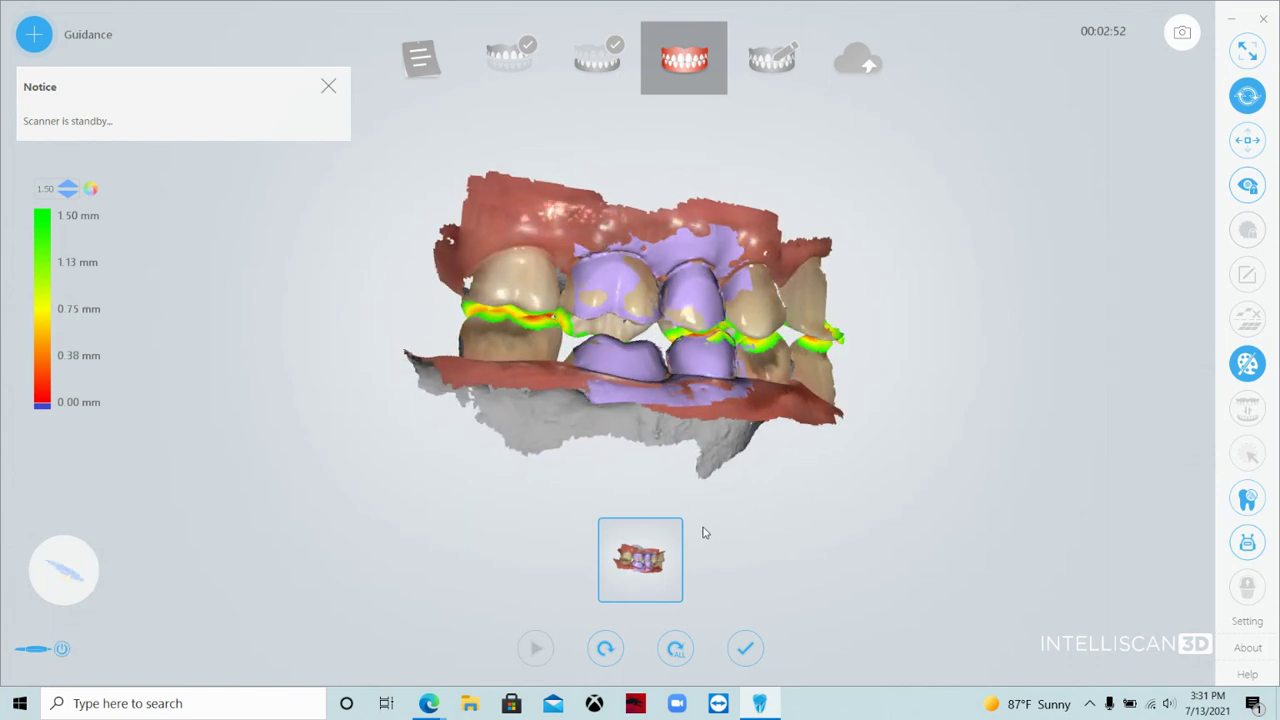
- Finish the bite registration step so upper-jaw optimization starts at 0%
click(745, 650)
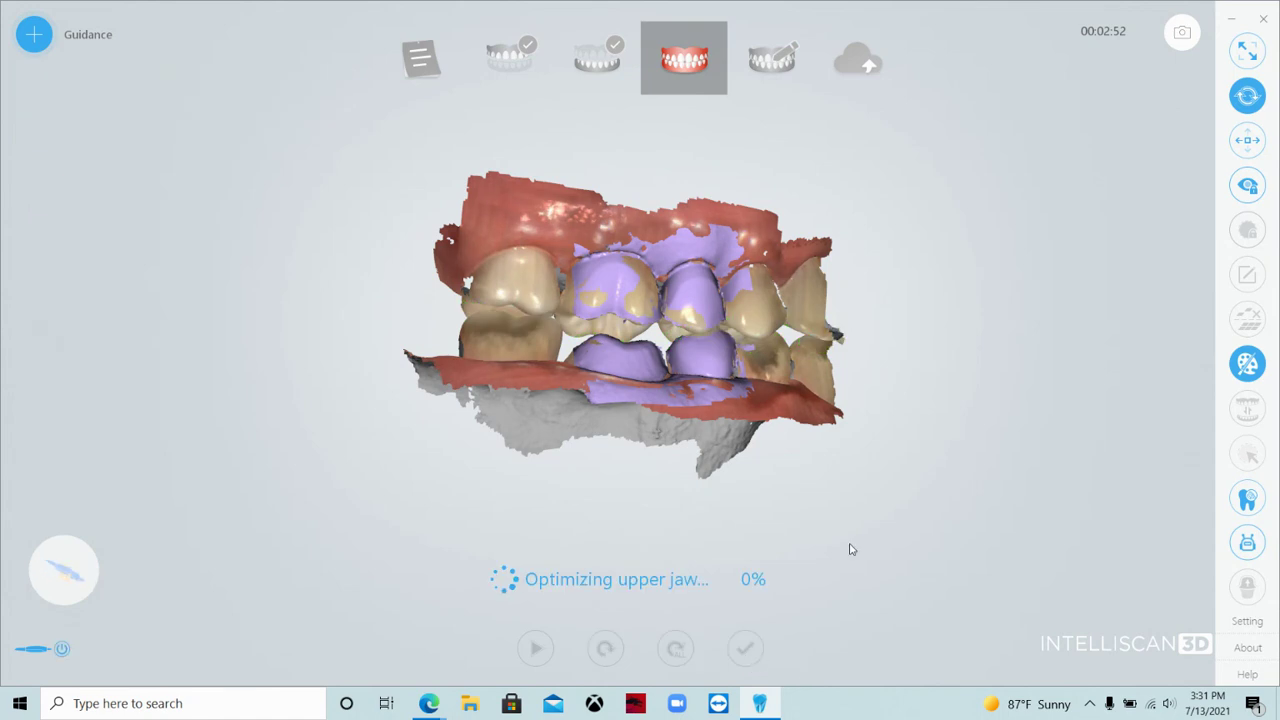